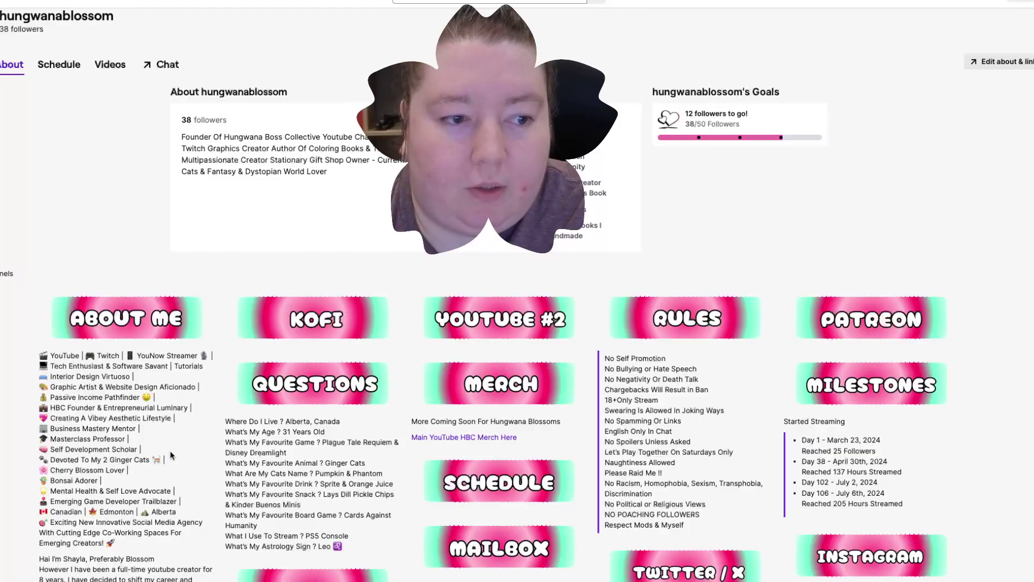
Turn on panel editing, look through the Rules panel's description source, and return to the published panels.
scroll(171, 447, "down", 1)
scroll(171, 445, "down", 1)
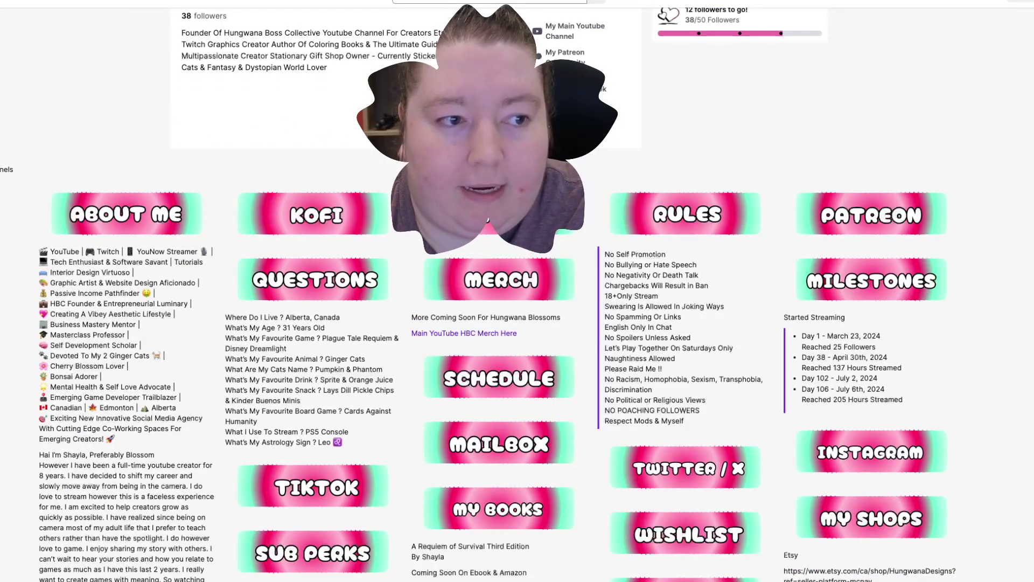
left_click(1, 169)
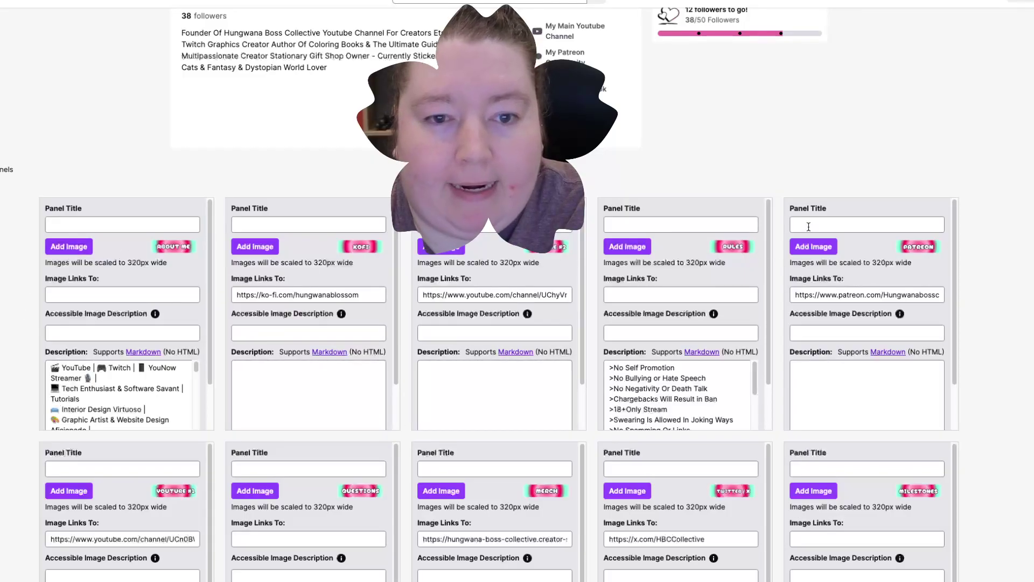
scroll(719, 393, "down", 3)
scroll(719, 393, "up", 2)
left_click(613, 294)
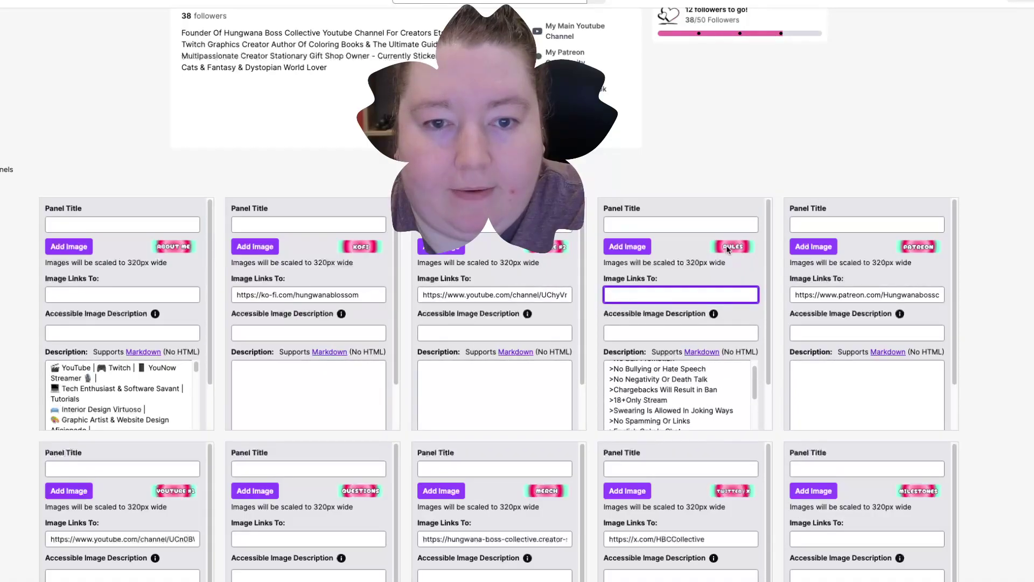
left_click(0, 188)
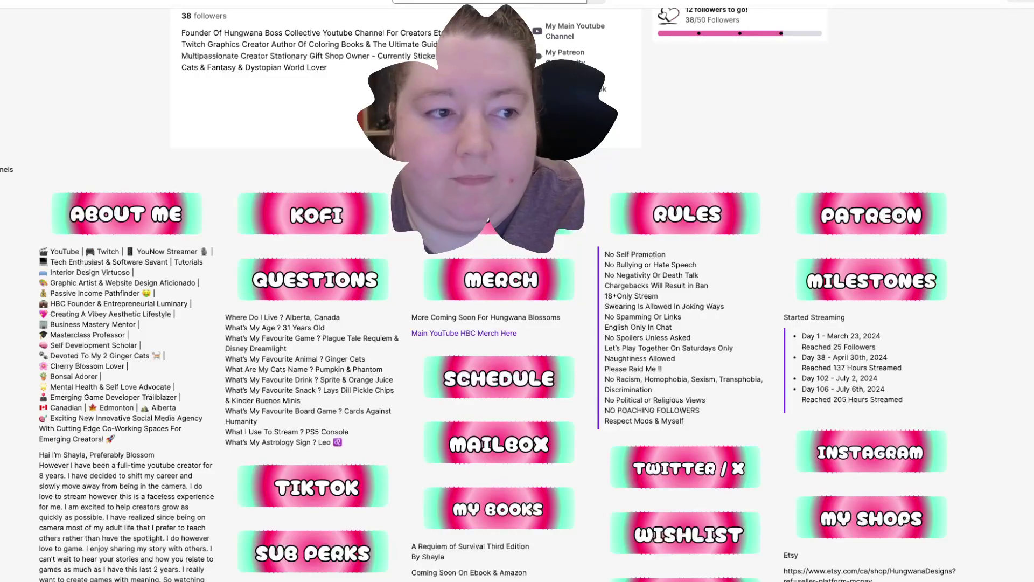
Reopen the panel editor to inspect the greater-than signs before each Rules line, and return to the published panels for comparison.
left_click(1, 186)
scroll(673, 402, "down", 1)
scroll(672, 402, "up", 2)
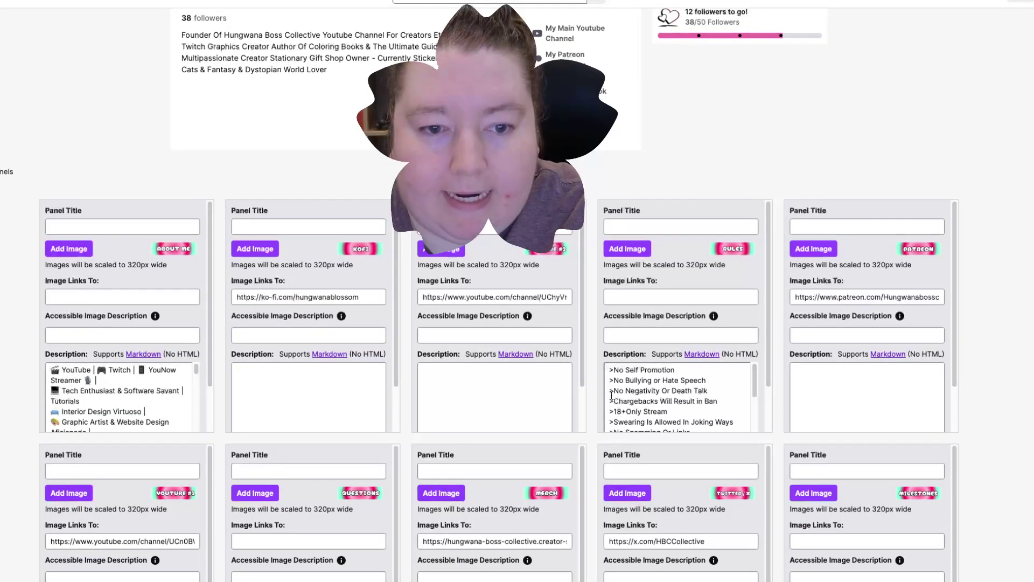
left_click(1, 172)
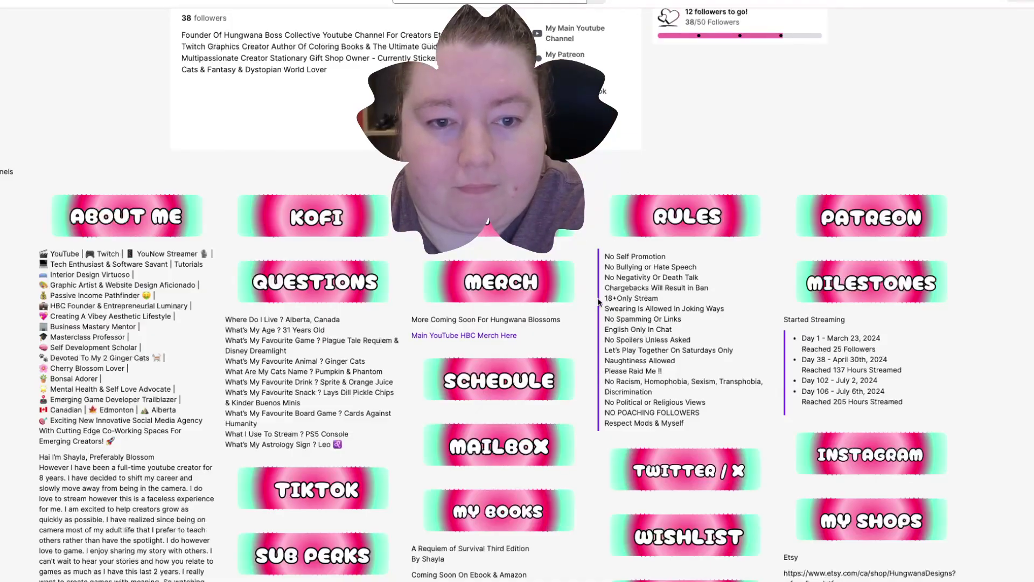
Inspect the Markdown link in the Merch panel's description in edit mode, and turn panel editing off again.
scroll(603, 294, "down", 1)
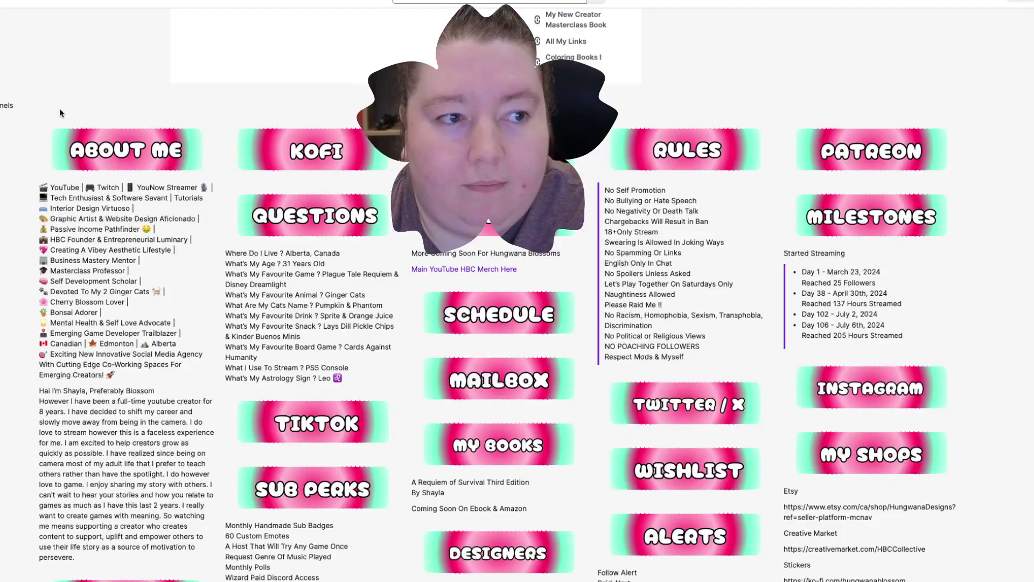
left_click(3, 106)
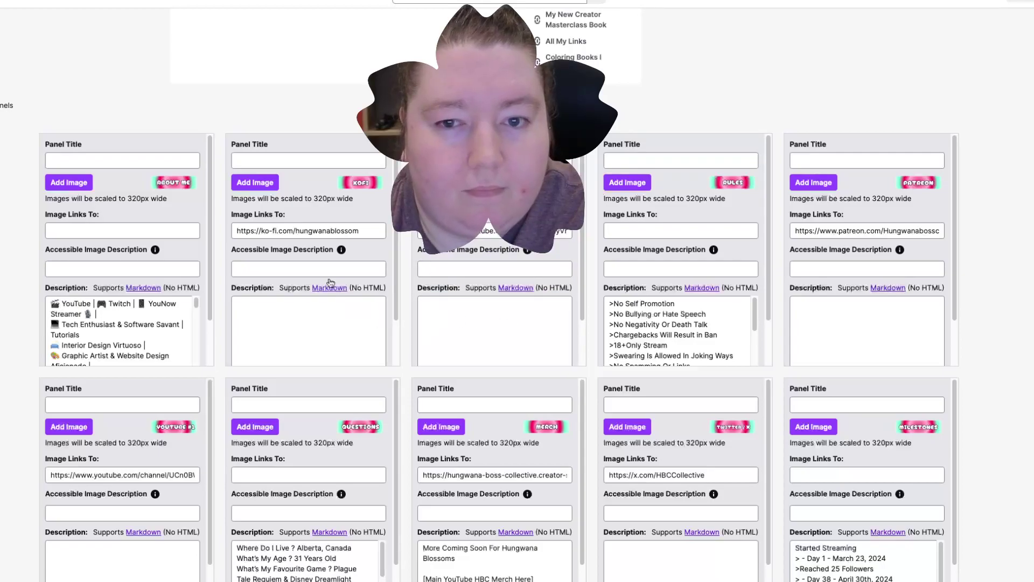
scroll(601, 354, "down", 3)
scroll(507, 409, "down", 2)
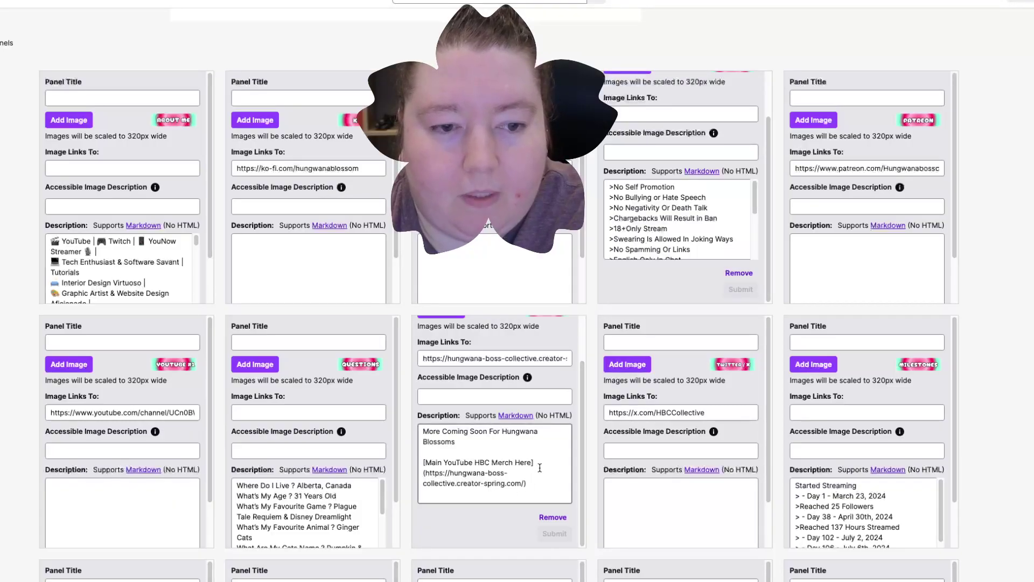
left_click(2, 43)
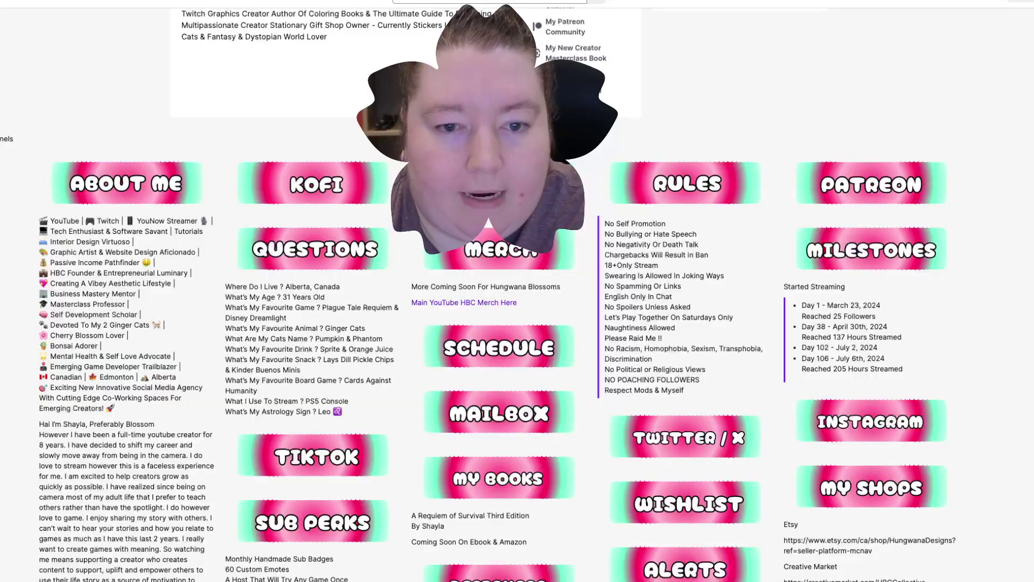
Look over the channel's published info panels from About Me down to Yearly Goals, and return to the channel banner and About section.
scroll(790, 443, "down", 3)
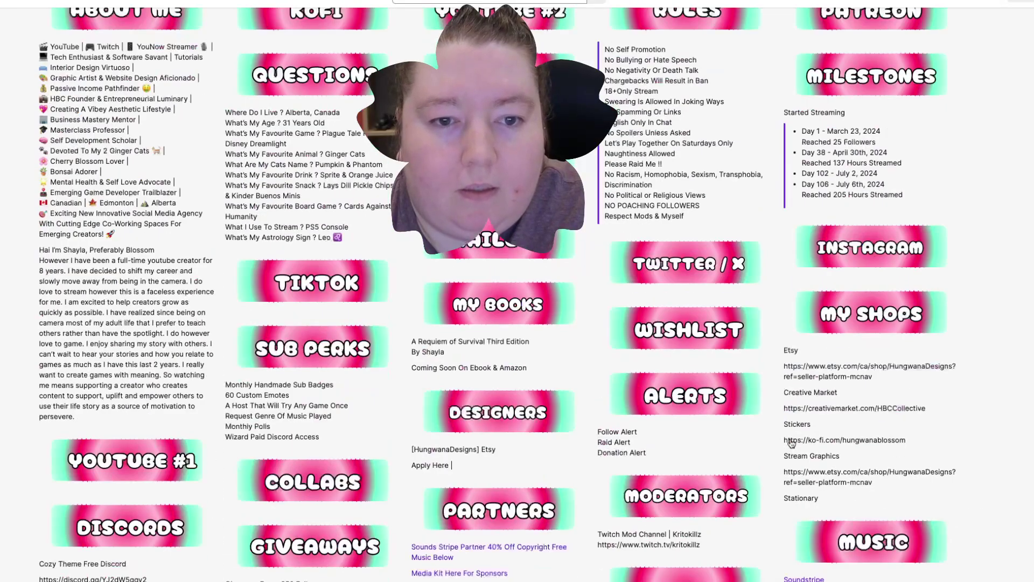
scroll(791, 443, "down", 3)
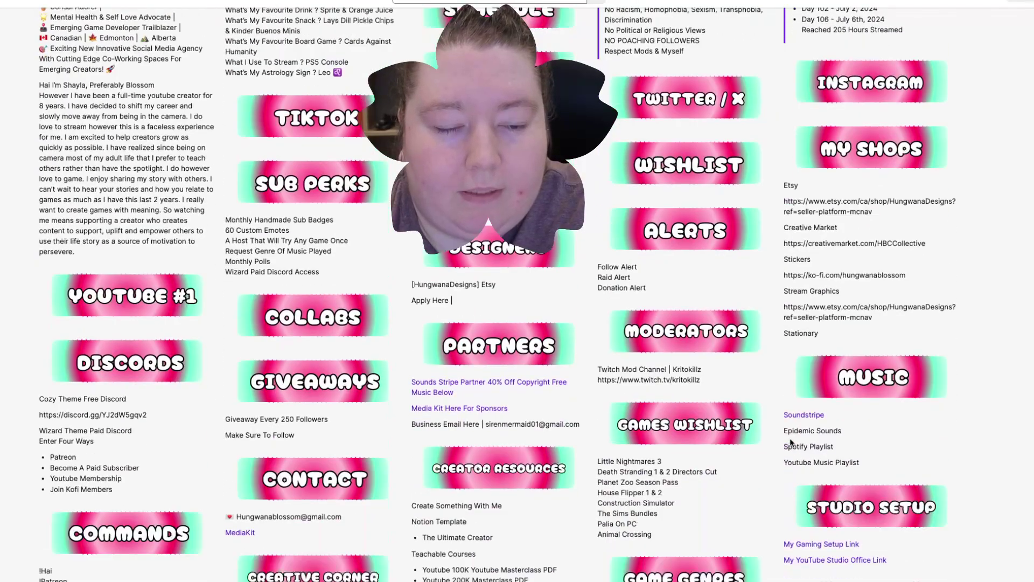
scroll(790, 441, "down", 1)
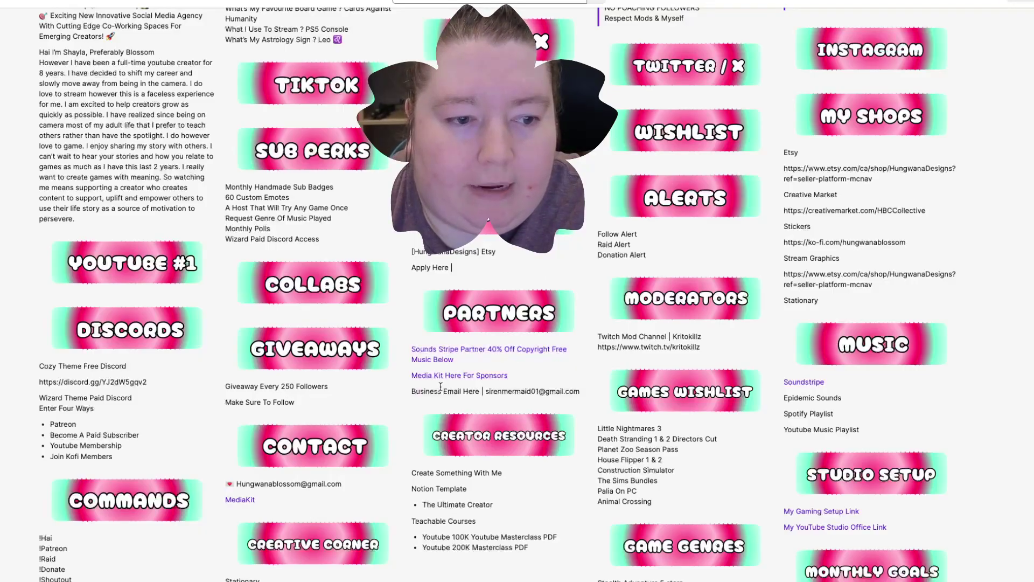
scroll(525, 408, "down", 3)
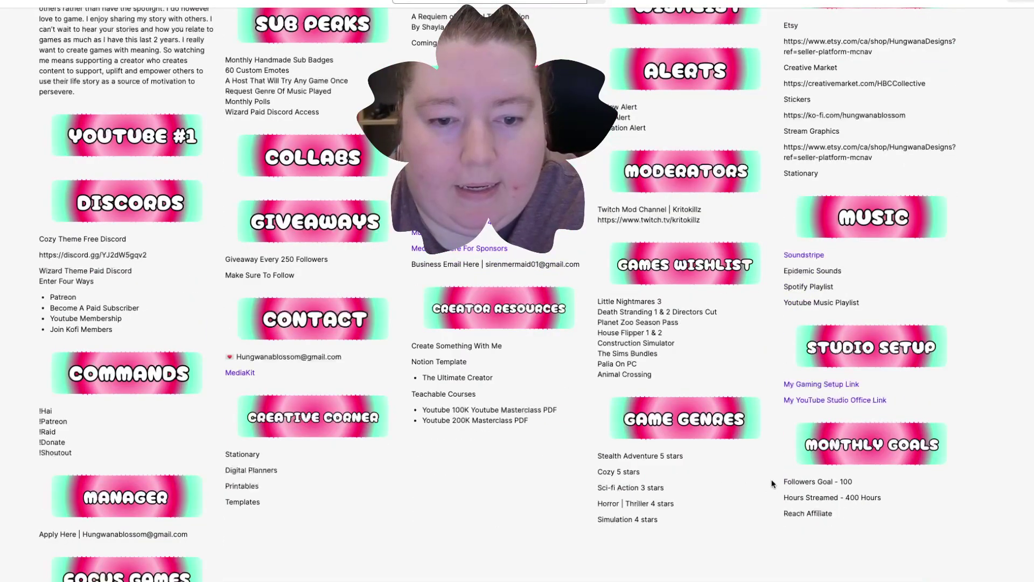
scroll(404, 550, "down", 7)
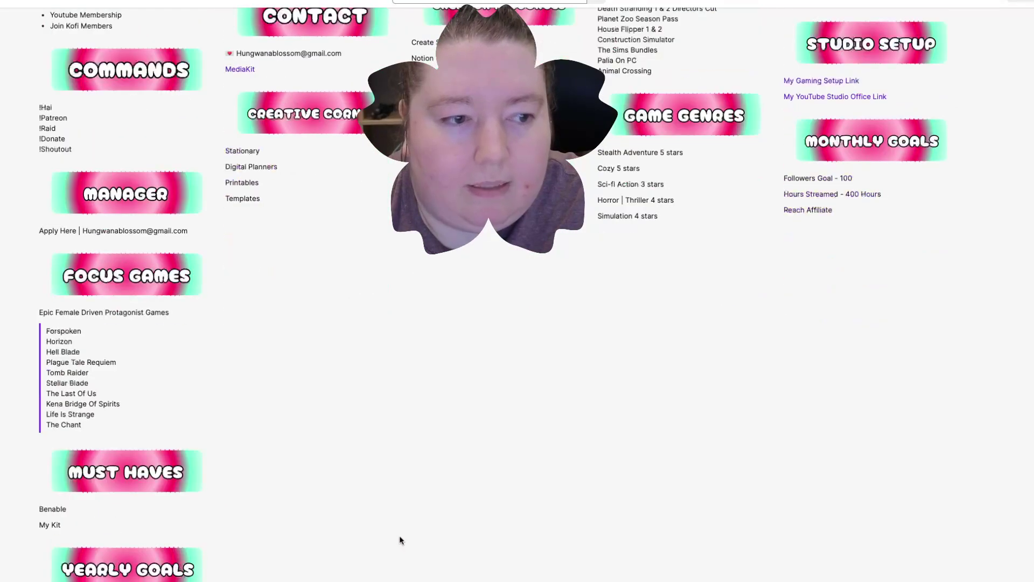
scroll(264, 447, "up", 4)
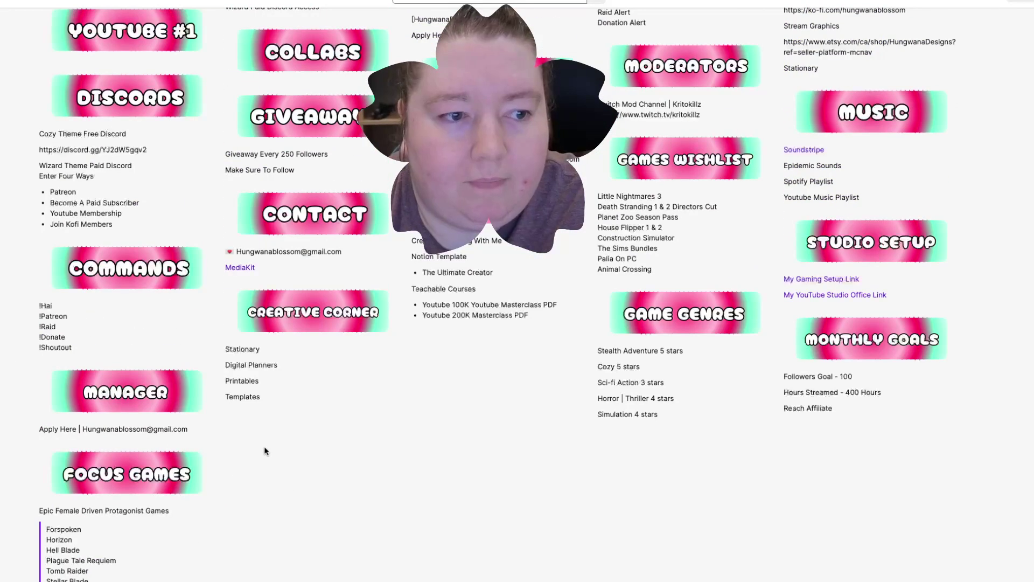
scroll(264, 450, "up", 3)
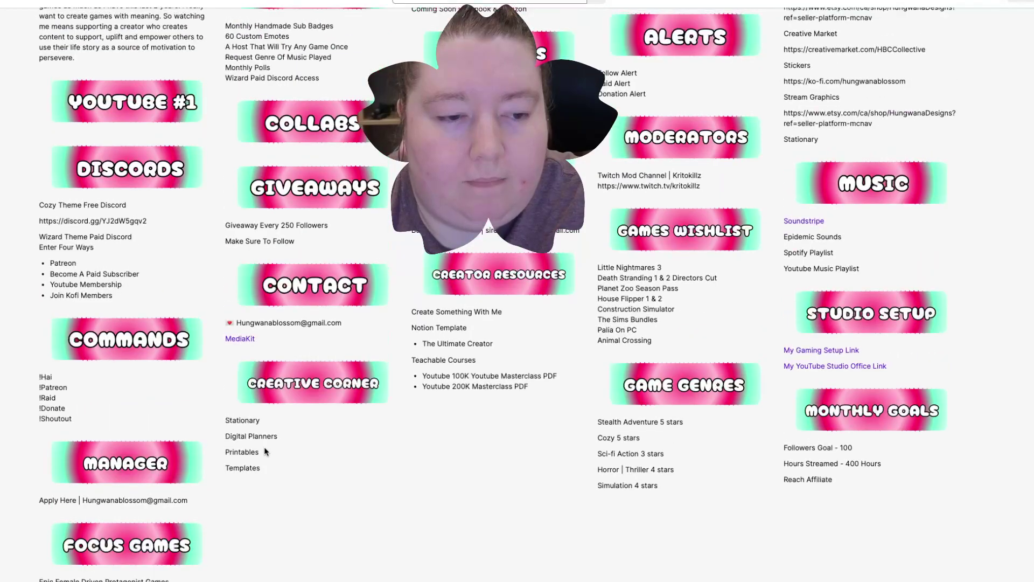
scroll(264, 451, "up", 5)
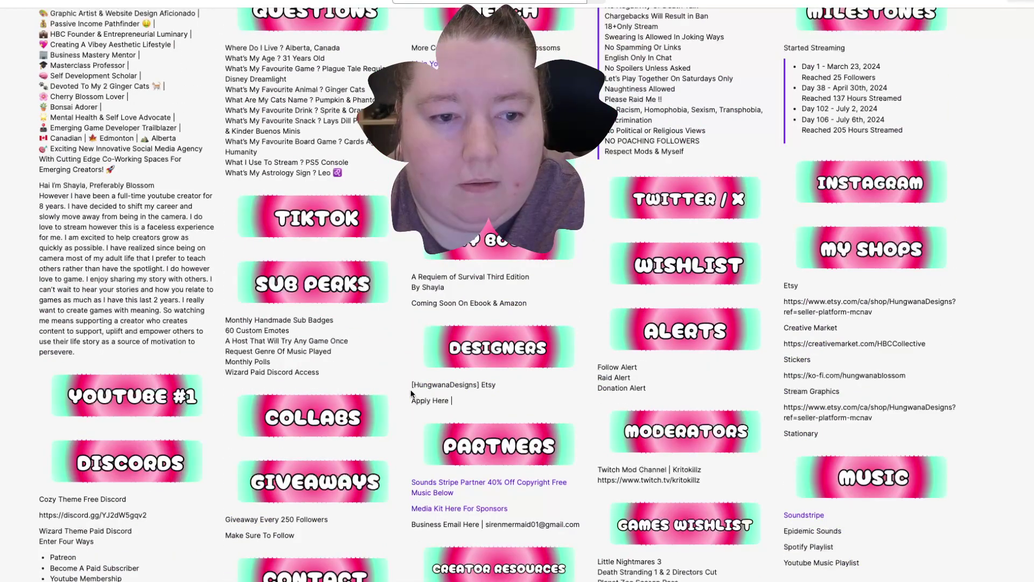
scroll(545, 450, "up", 5)
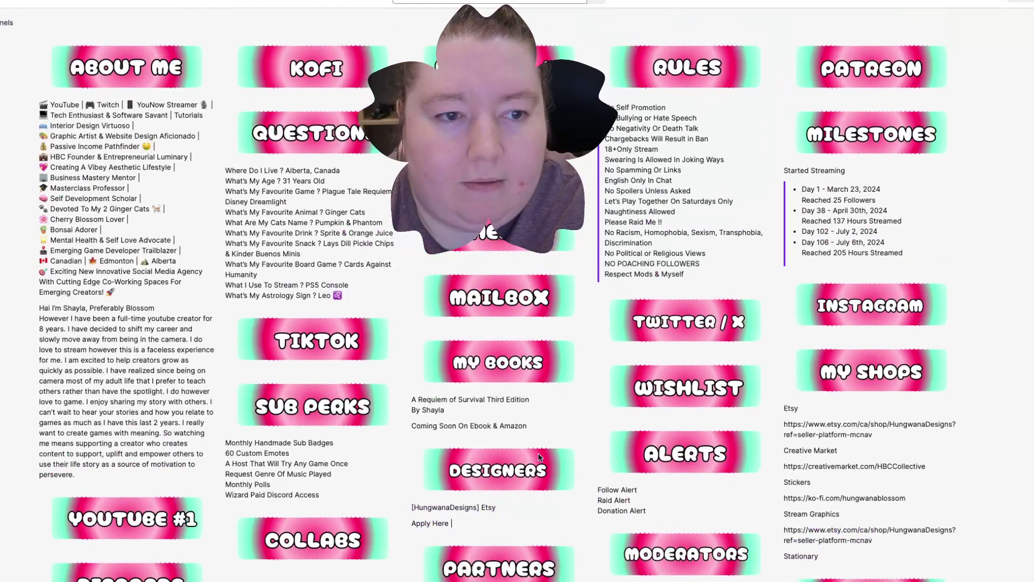
scroll(538, 458, "up", 5)
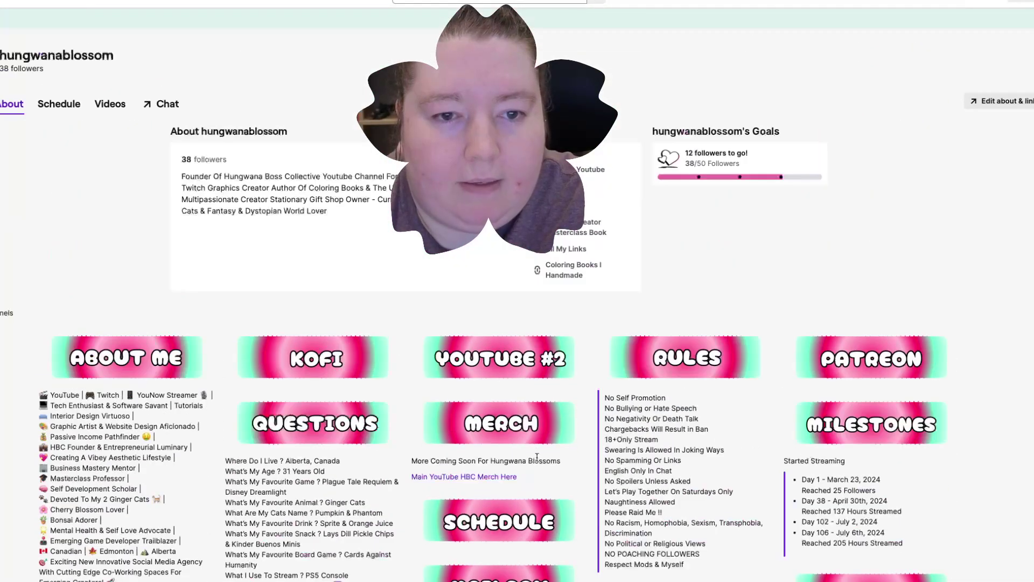
scroll(536, 464, "up", 2)
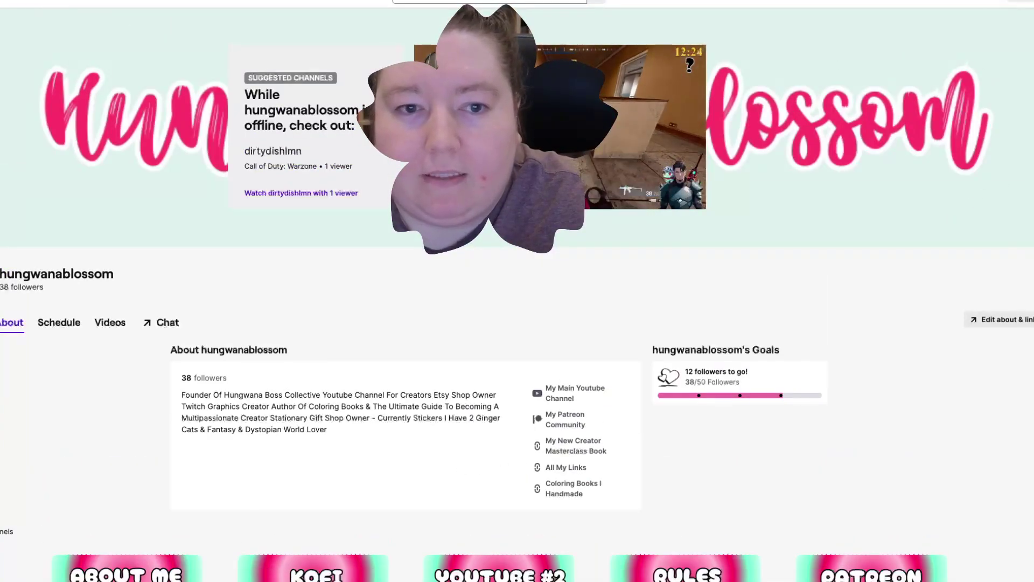
scroll(849, 224, "down", 4)
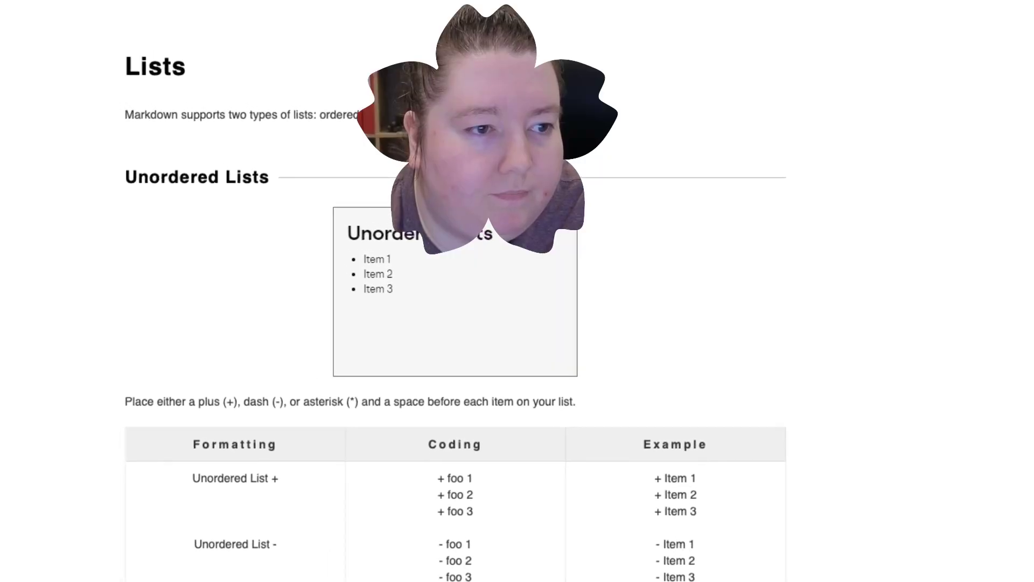
View the introduction and the topic list of Twitch's Markdown Basics help article.
scroll(62, 532, "up", 15)
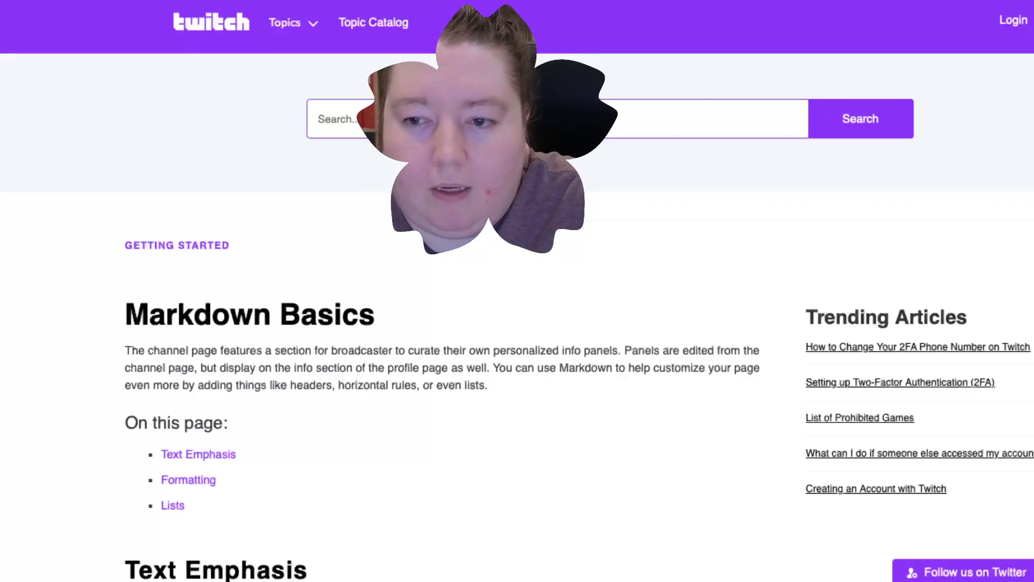
scroll(518, 323, "down", 1)
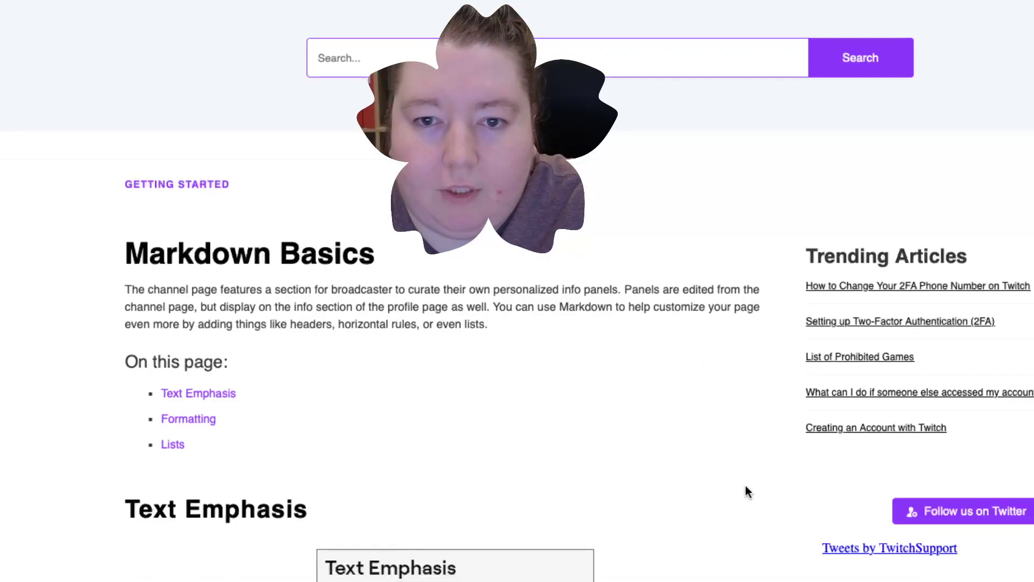
scroll(745, 487, "up", 1)
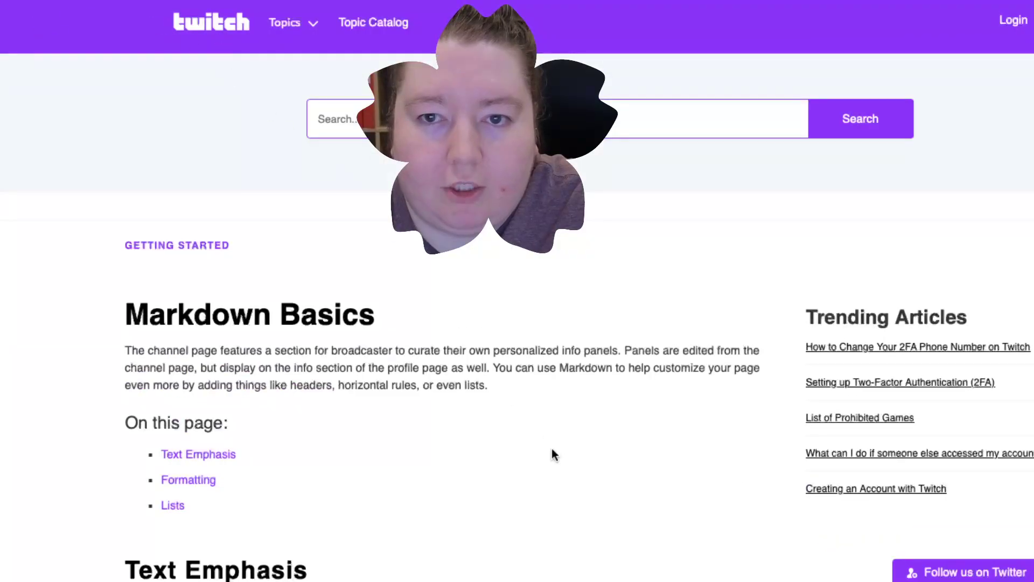
scroll(645, 431, "down", 3)
scroll(643, 433, "down", 3)
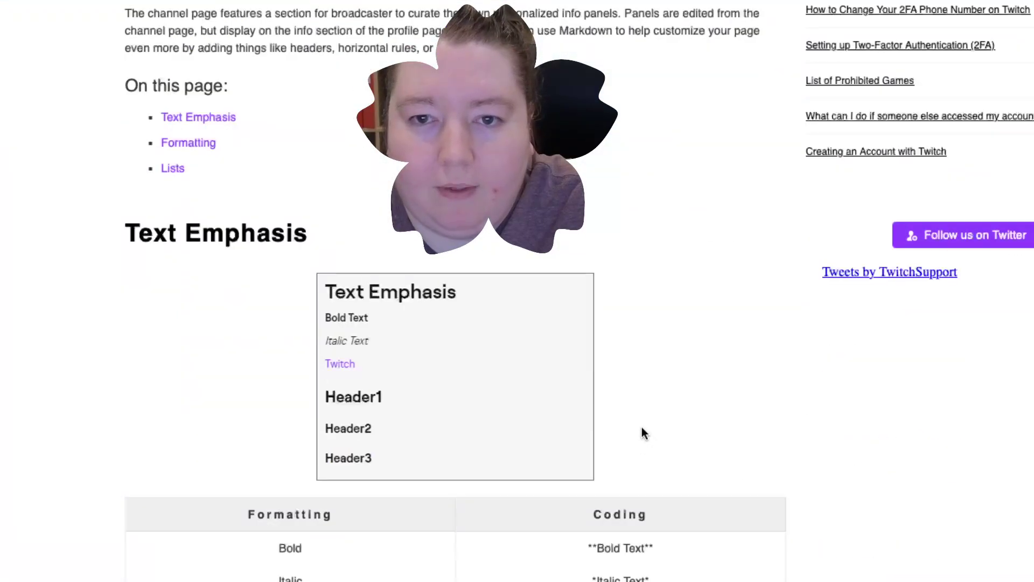
scroll(642, 432, "up", 5)
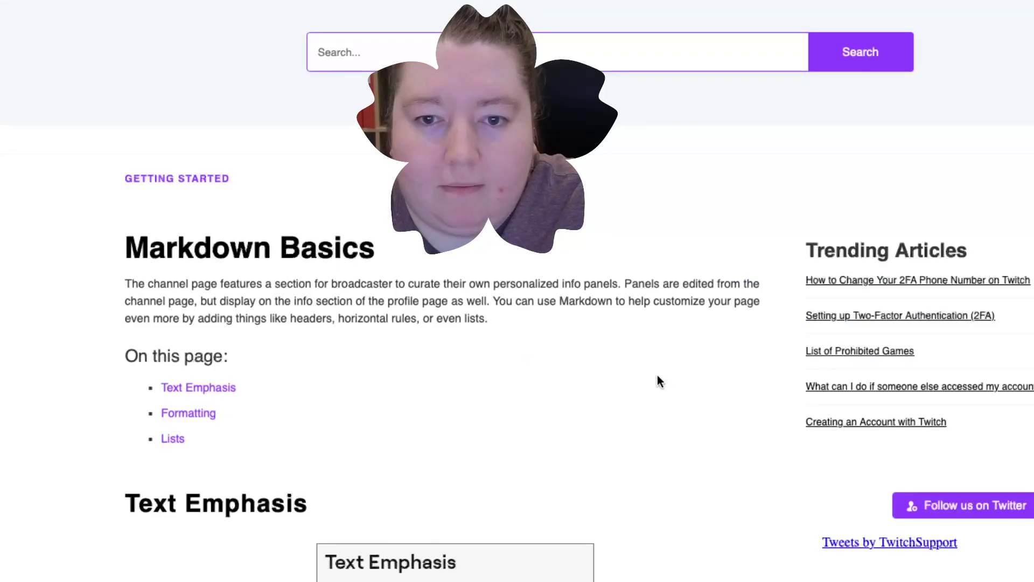
Read the Text Emphasis table for the Markdown codes for bold, italic, links and header levels 1 to 3.
scroll(655, 373, "down", 6)
scroll(656, 376, "down", 1)
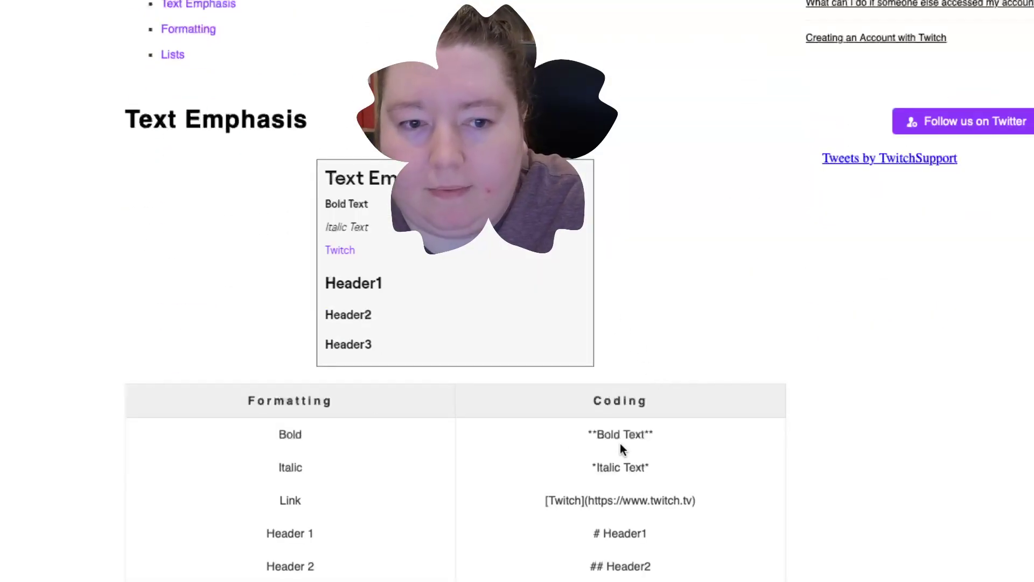
scroll(636, 433, "down", 1)
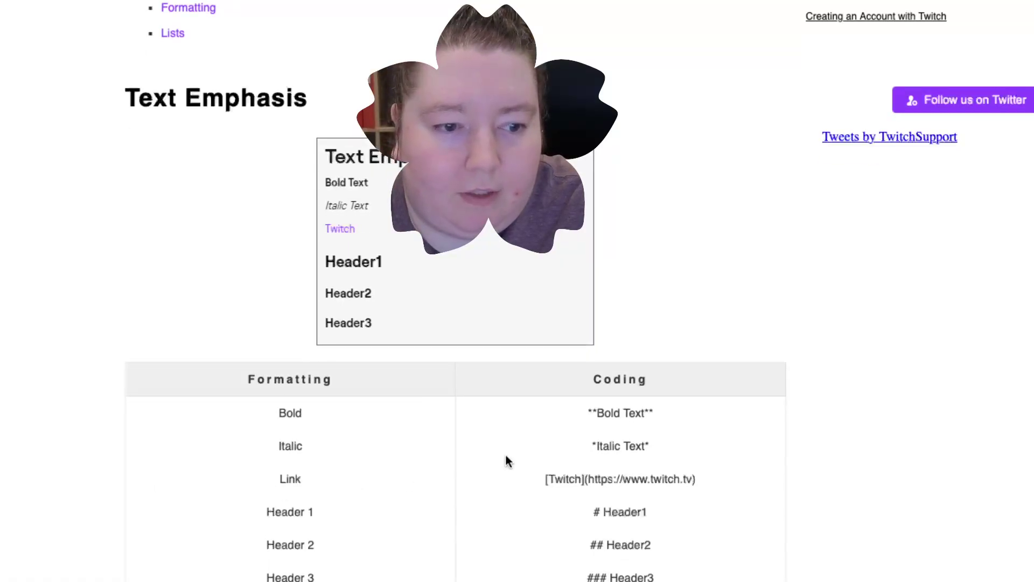
scroll(517, 496, "down", 1)
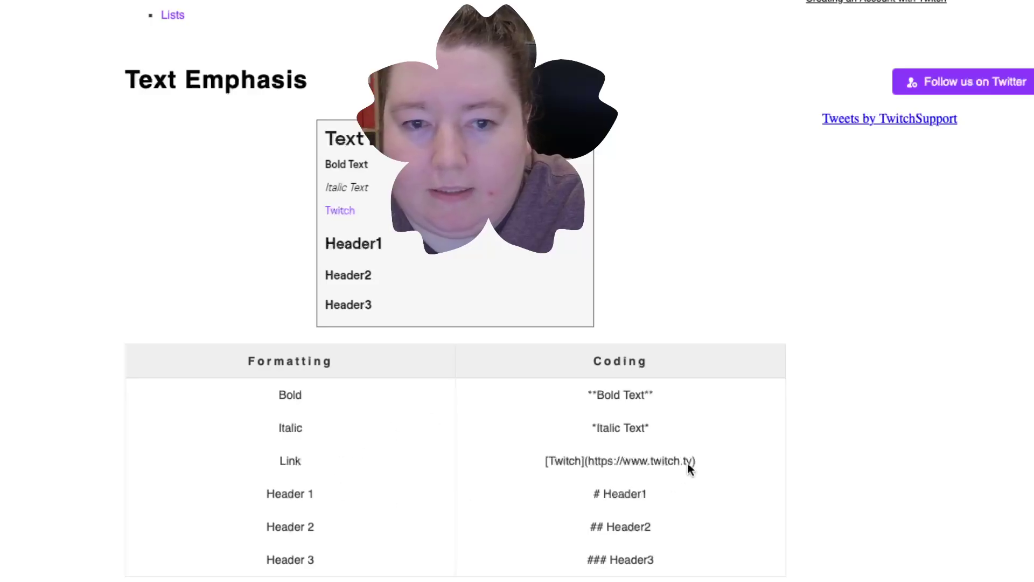
scroll(568, 526, "down", 1)
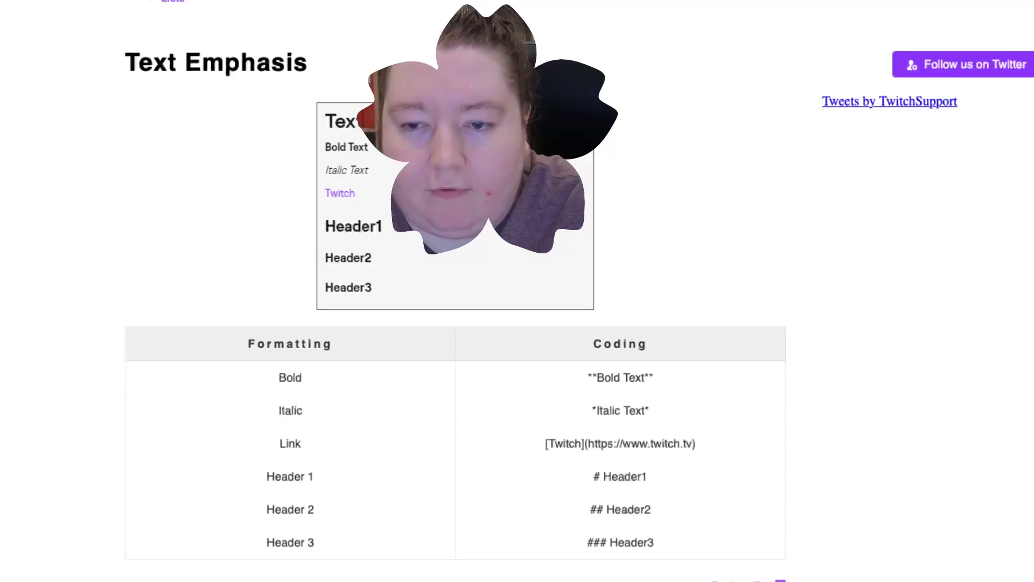
scroll(558, 503, "down", 1)
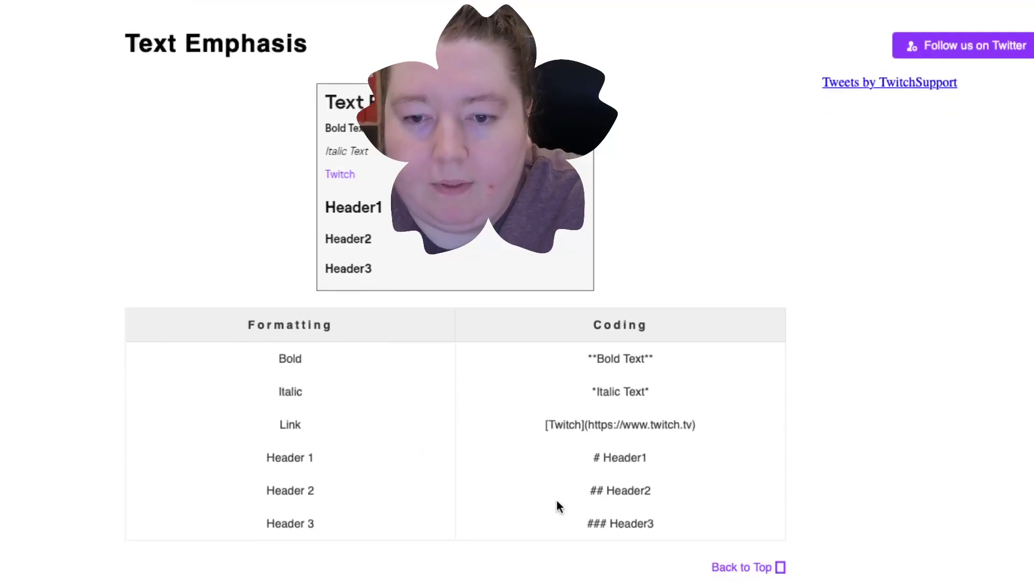
Read the Formatting section on line breaks and block quotes, and the Unordered Lists section below it.
scroll(557, 501, "down", 10)
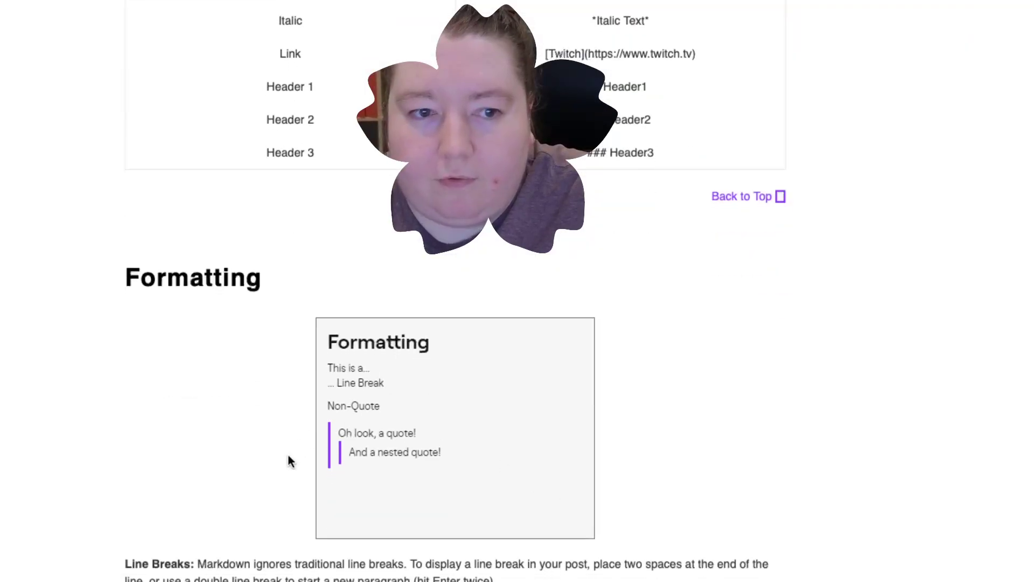
scroll(509, 525, "down", 10)
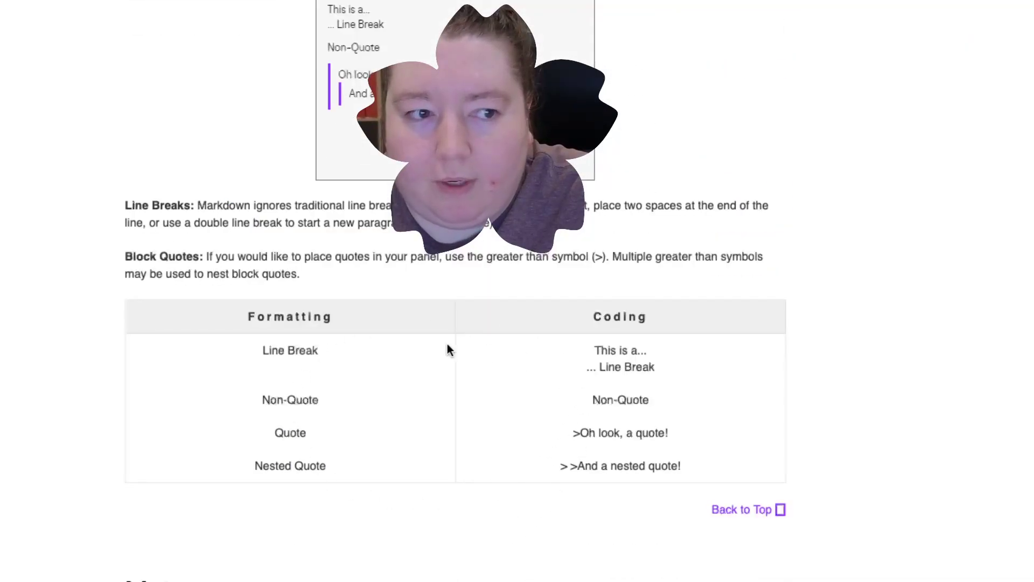
scroll(574, 525, "down", 10)
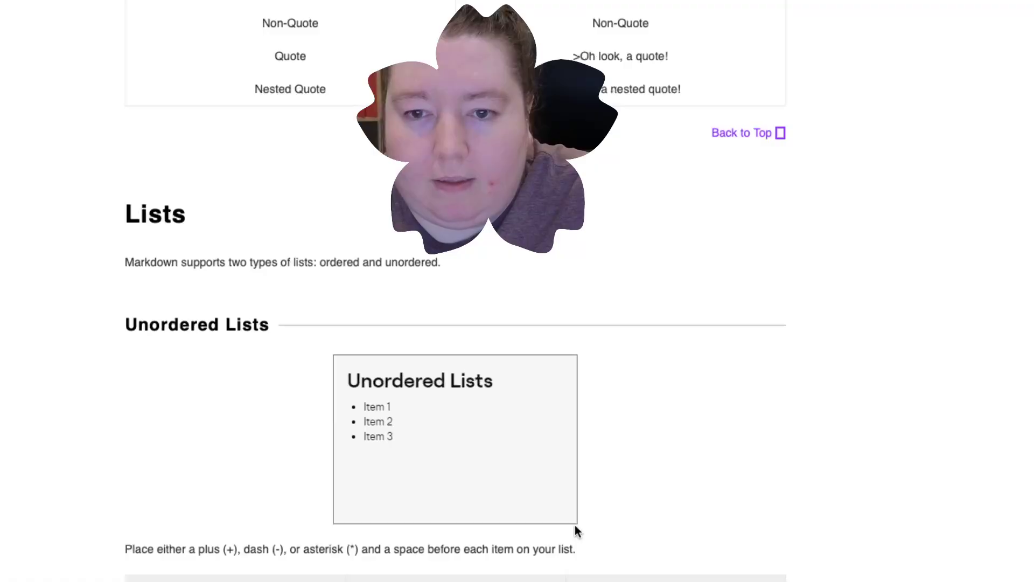
Read the Unordered Lists and Ordered Lists sections for their Markdown codes, and return to the start of the Markdown Basics article.
scroll(574, 527, "down", 9)
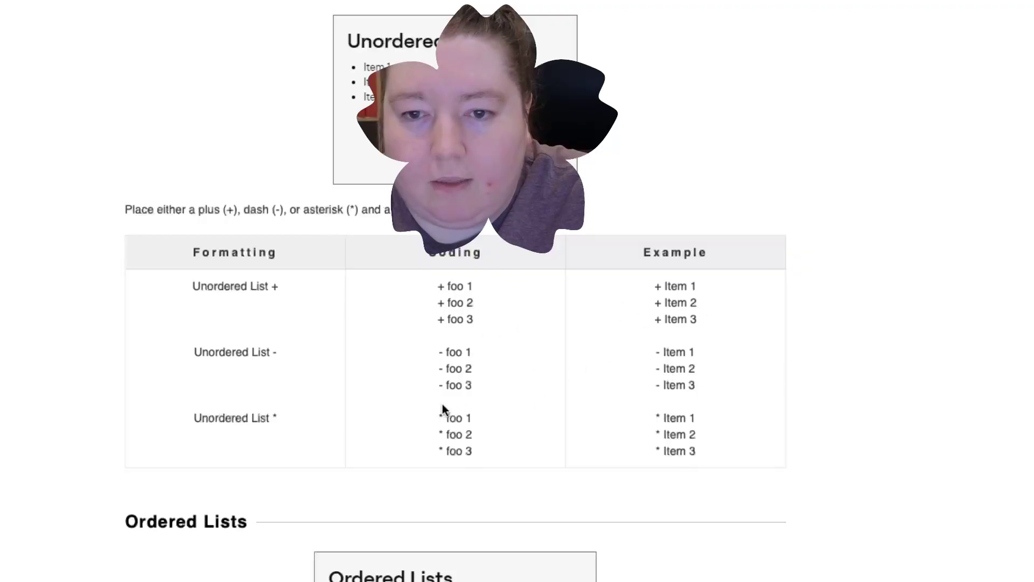
scroll(496, 457, "down", 10)
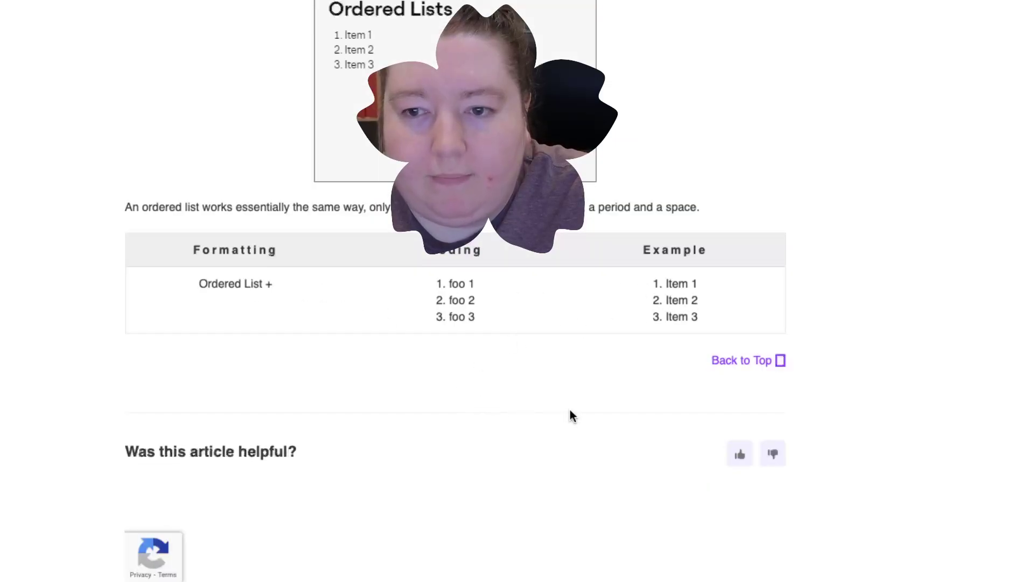
scroll(566, 449, "up", 7)
scroll(564, 444, "up", 3)
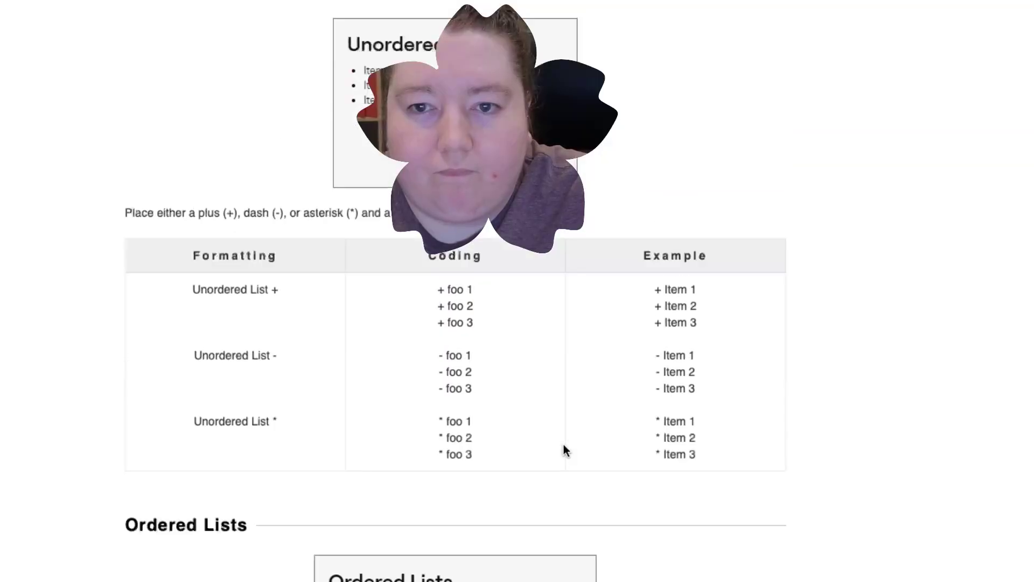
scroll(564, 450, "up", 1)
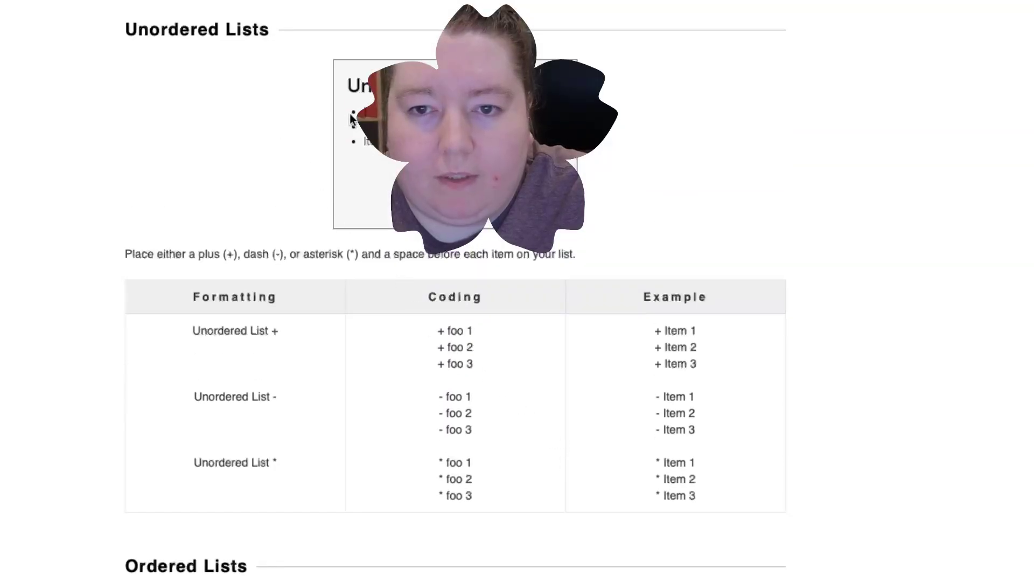
scroll(517, 290, "up", 20)
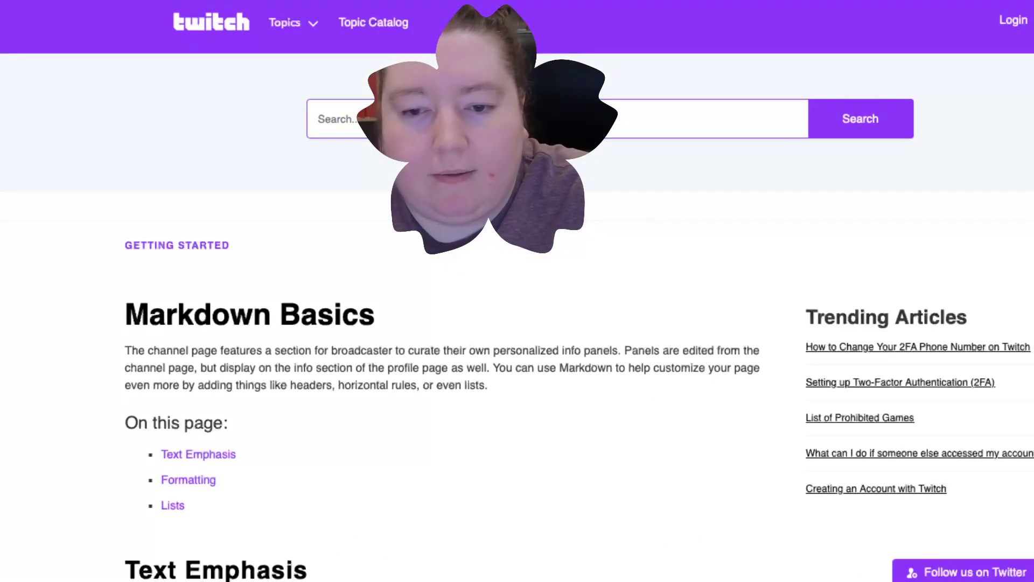
Switch to the channel's About page and examine the text formatting of its info panels, from Rules down to Creator Resources and Games Wishlist.
scroll(517, 291, "down", 3)
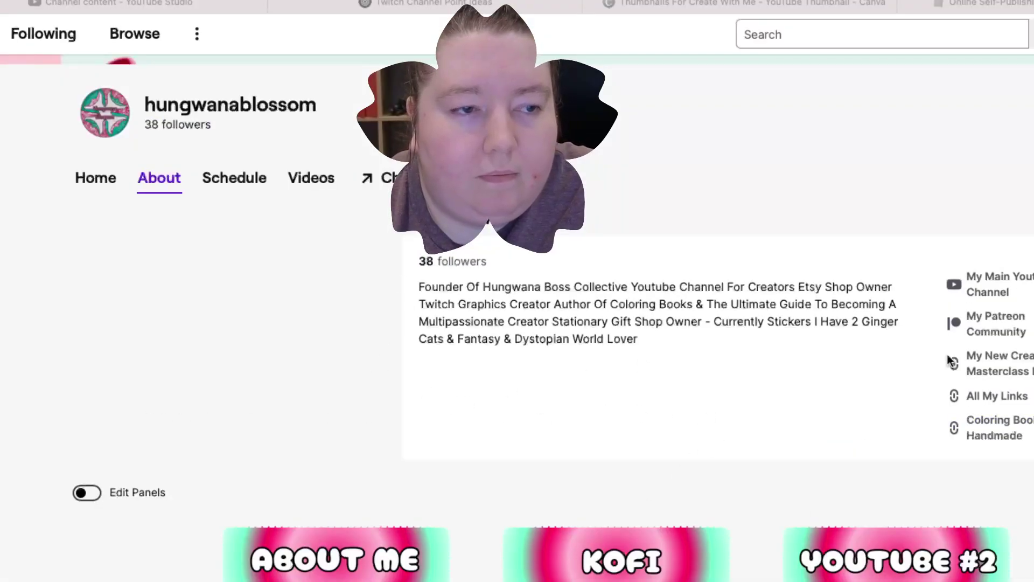
scroll(517, 323, "down", 10)
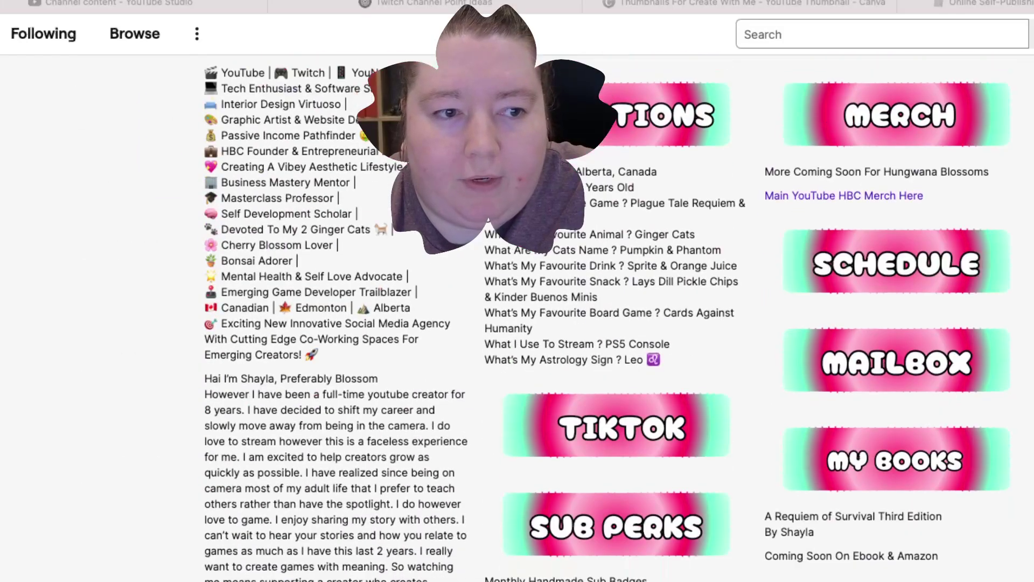
scroll(468, 327, "up", 5)
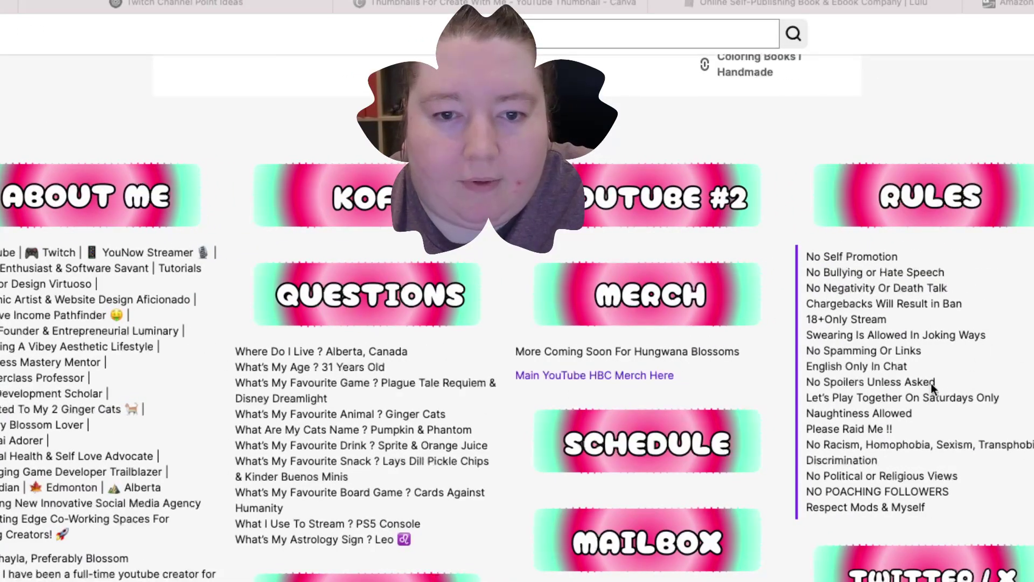
scroll(970, 361, "down", 5)
scroll(646, 361, "down", 3)
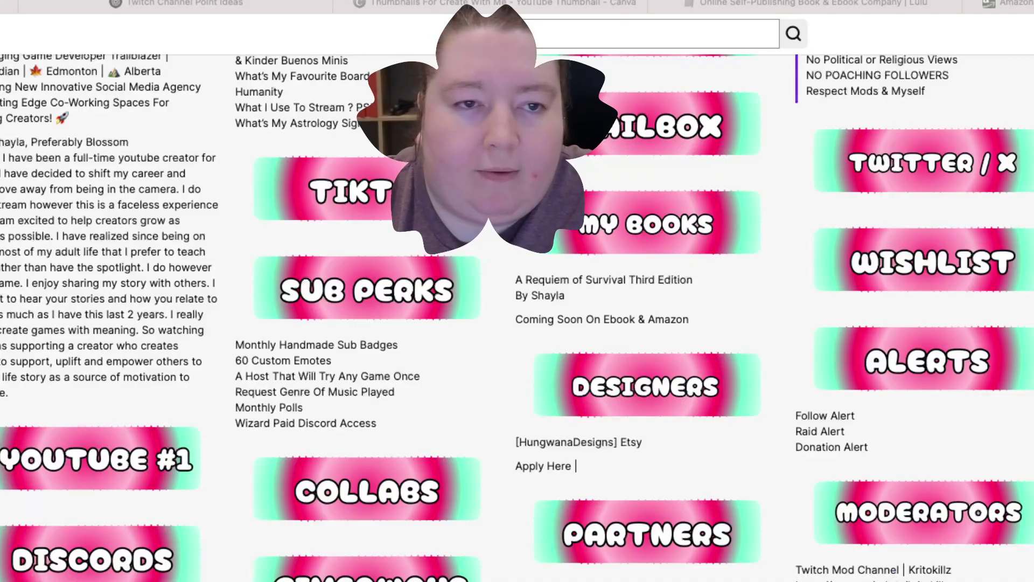
scroll(646, 323, "down", 3)
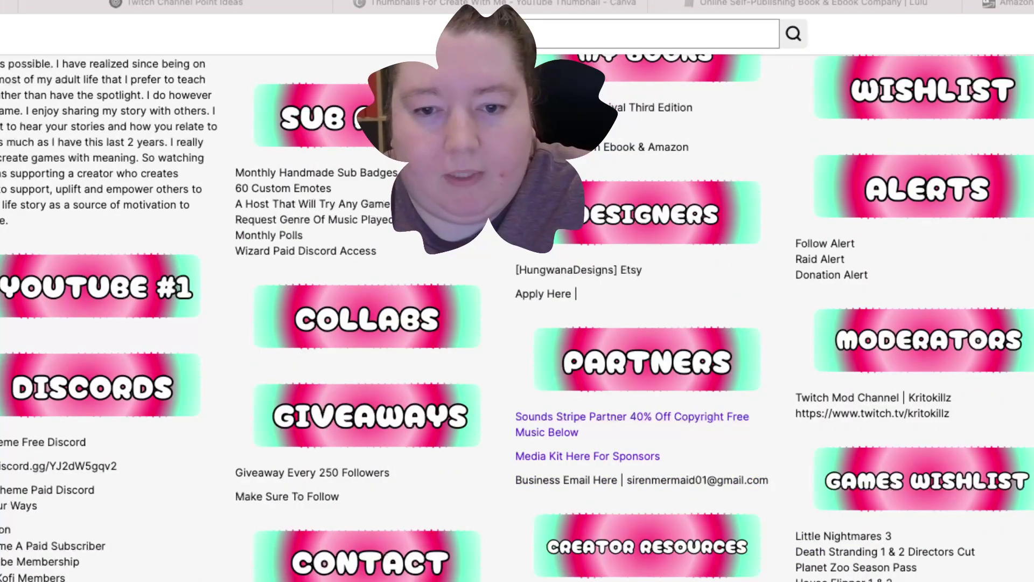
scroll(646, 323, "down", 2)
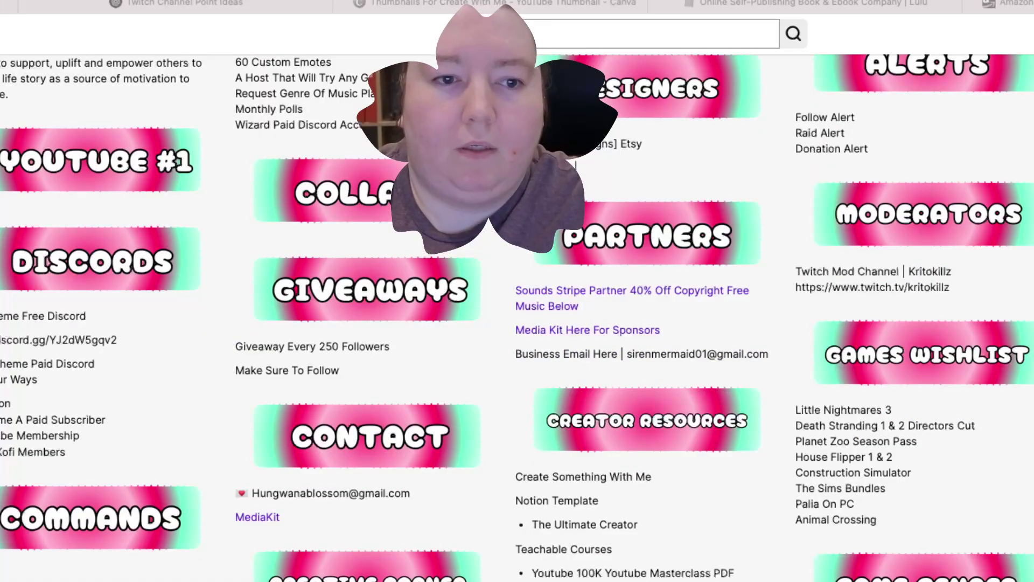
scroll(646, 323, "up", 1)
scroll(623, 451, "up", 3)
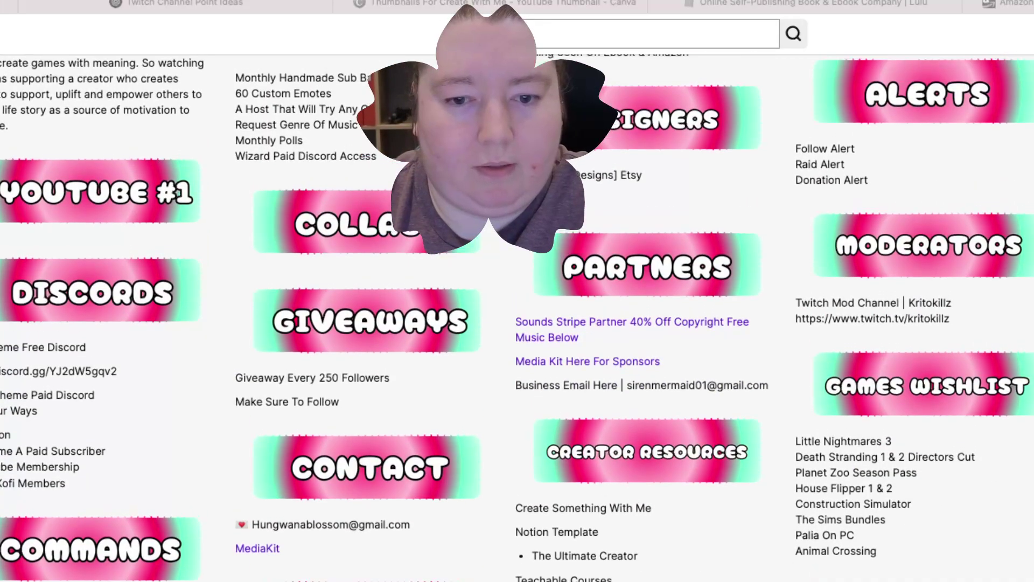